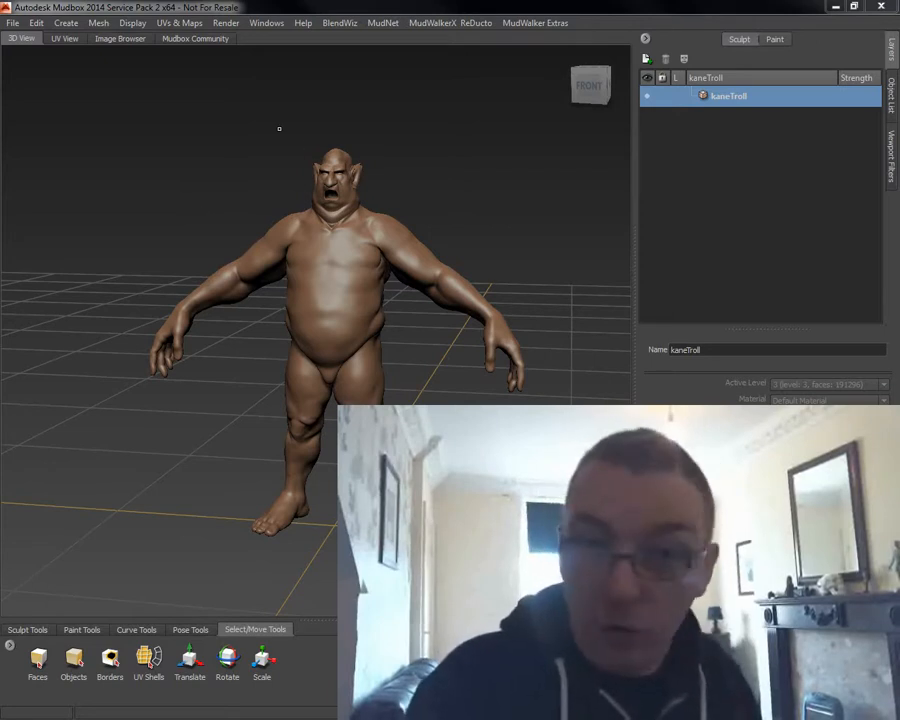
{"action": "left_click_drag", "start_coordinate": [199, 171], "coordinate": [176, 231], "text": "alt"}
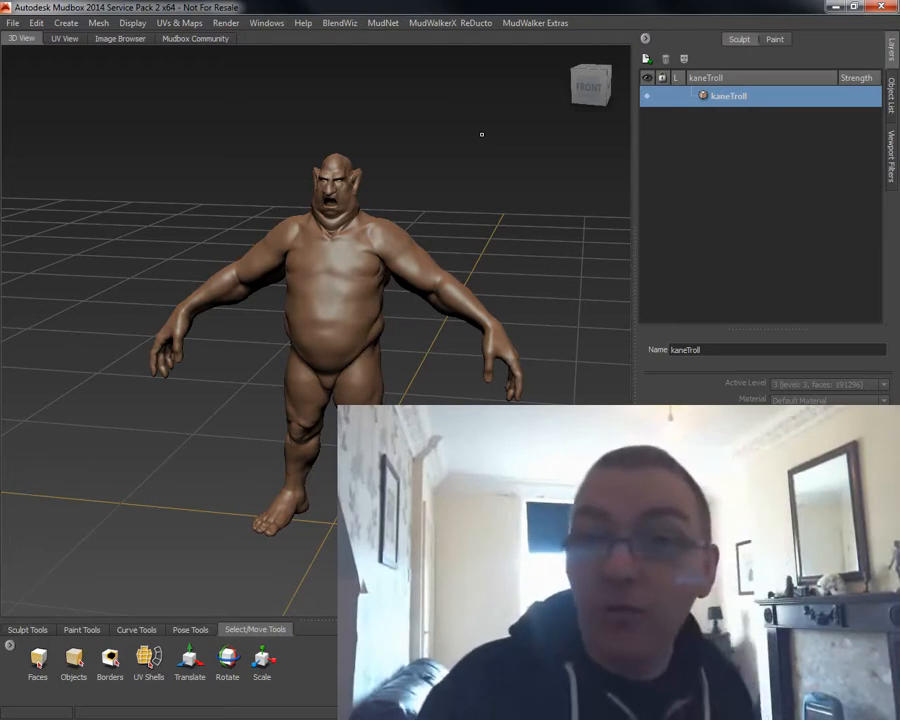
{"action": "left_click", "coordinate": [550, 23]}
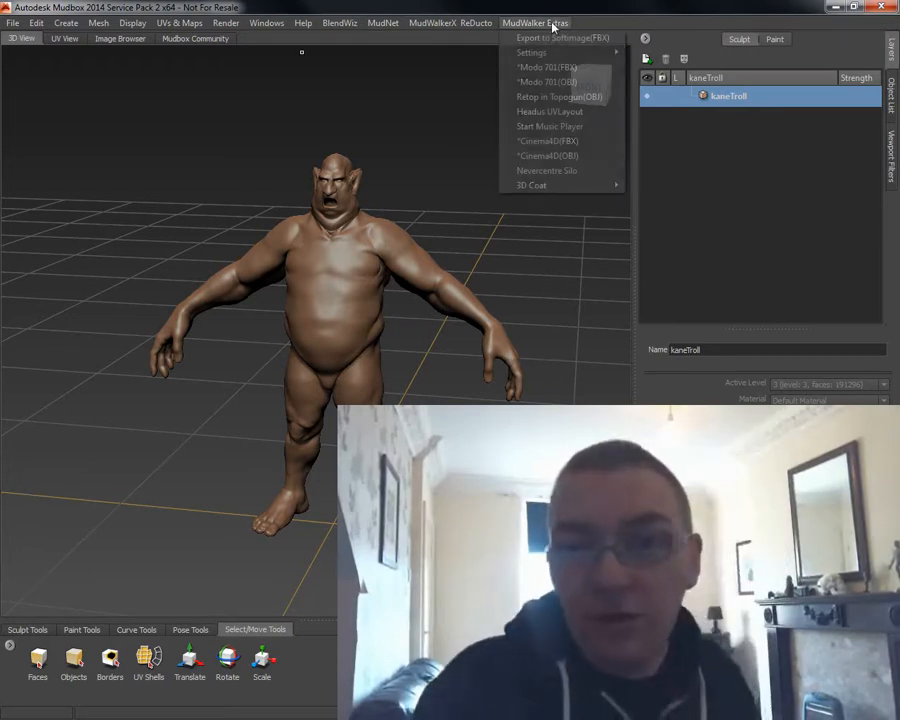
{"action": "mouse_move", "coordinate": [463, 25]}
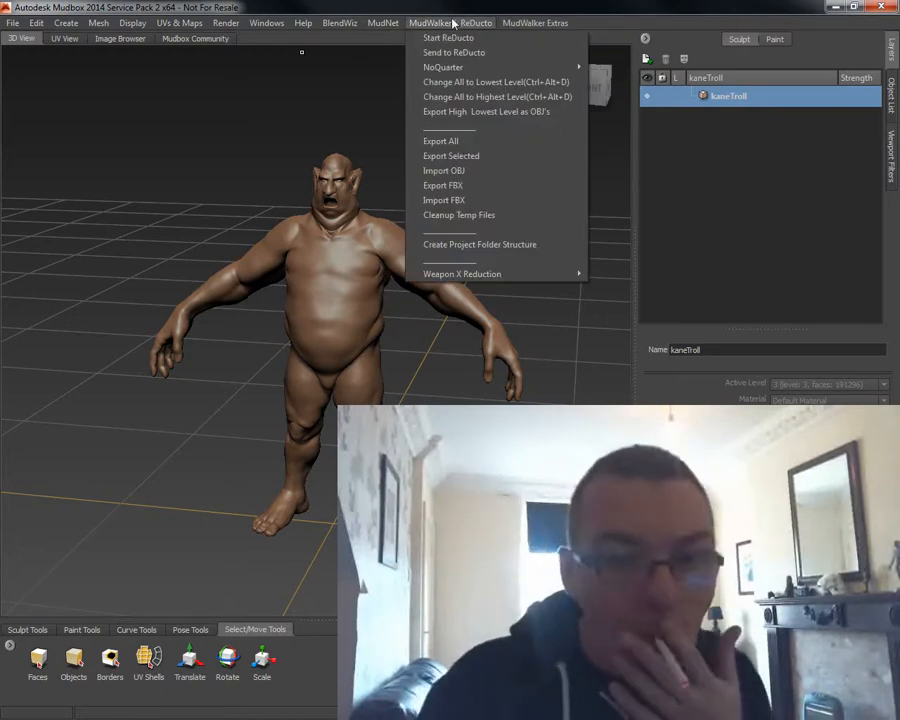
{"action": "mouse_move", "coordinate": [538, 24]}
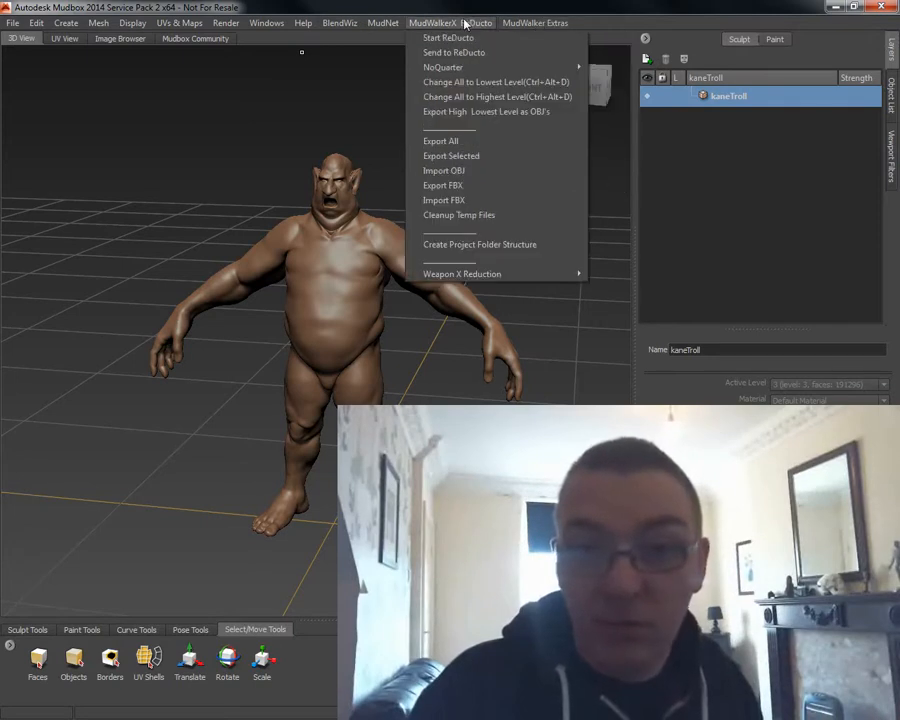
{"action": "left_click", "coordinate": [533, 19]}
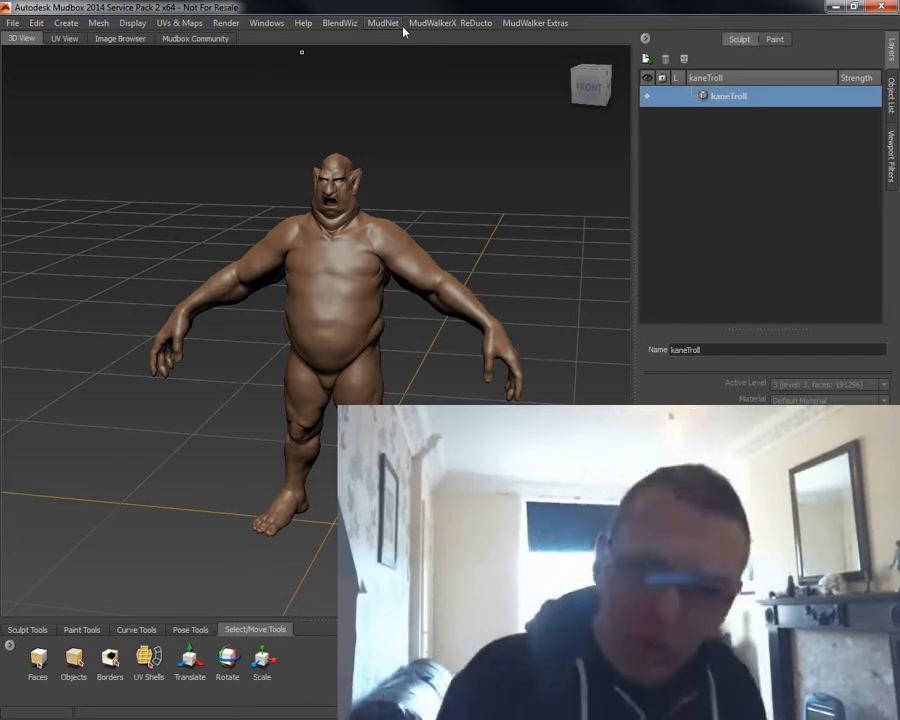
{"action": "left_click_drag", "start_coordinate": [272, 241], "coordinate": [292, 246], "text": "alt"}
{"action": "right_click_drag", "start_coordinate": [292, 246], "coordinate": [341, 245], "text": "alt"}
{"action": "left_click_drag", "start_coordinate": [341, 245], "coordinate": [293, 266], "text": "alt"}
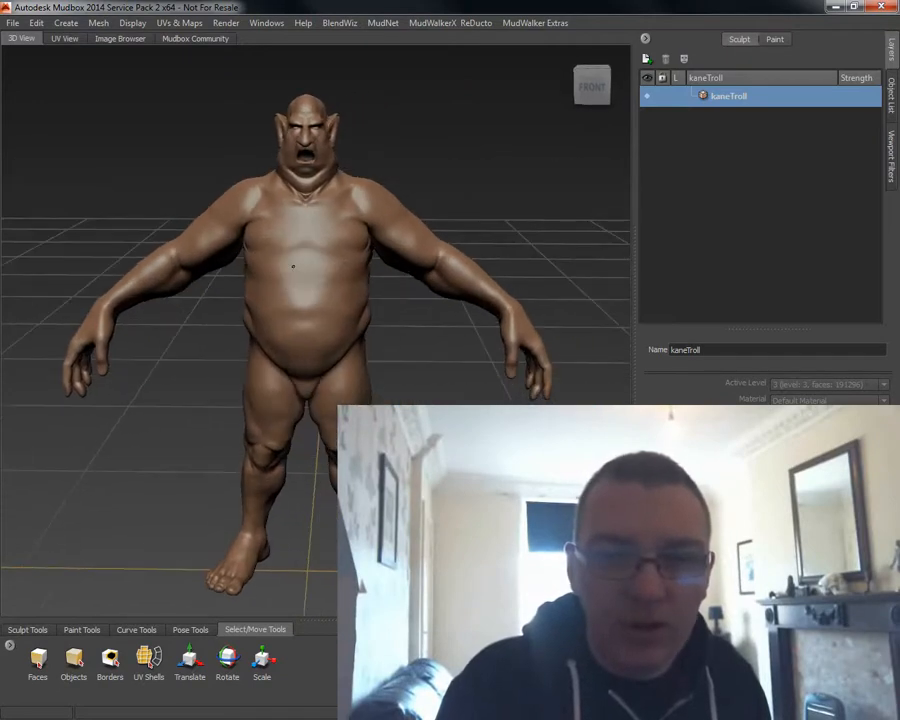
{"action": "left_click_drag", "start_coordinate": [420, 292], "coordinate": [448, 211], "text": "alt"}
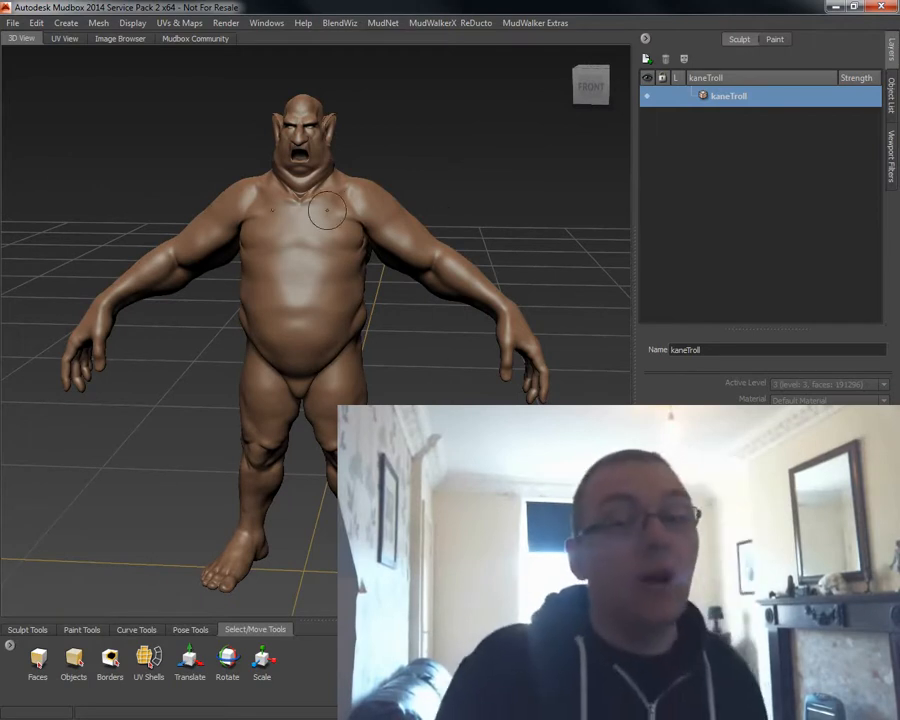
{"action": "right_click_drag", "start_coordinate": [424, 170], "coordinate": [378, 171], "text": "alt"}
{"action": "left_click_drag", "start_coordinate": [314, 228], "coordinate": [336, 235], "text": "alt"}
{"action": "right_click_drag", "start_coordinate": [336, 235], "coordinate": [370, 280], "text": "alt"}
{"action": "left_click_drag", "start_coordinate": [370, 280], "coordinate": [345, 269], "text": "alt"}
{"action": "right_click_drag", "start_coordinate": [345, 269], "coordinate": [323, 261], "text": "alt"}
{"action": "left_click_drag", "start_coordinate": [323, 261], "coordinate": [347, 337], "text": "alt"}
{"action": "right_click_drag", "start_coordinate": [347, 337], "coordinate": [383, 290], "text": "alt"}
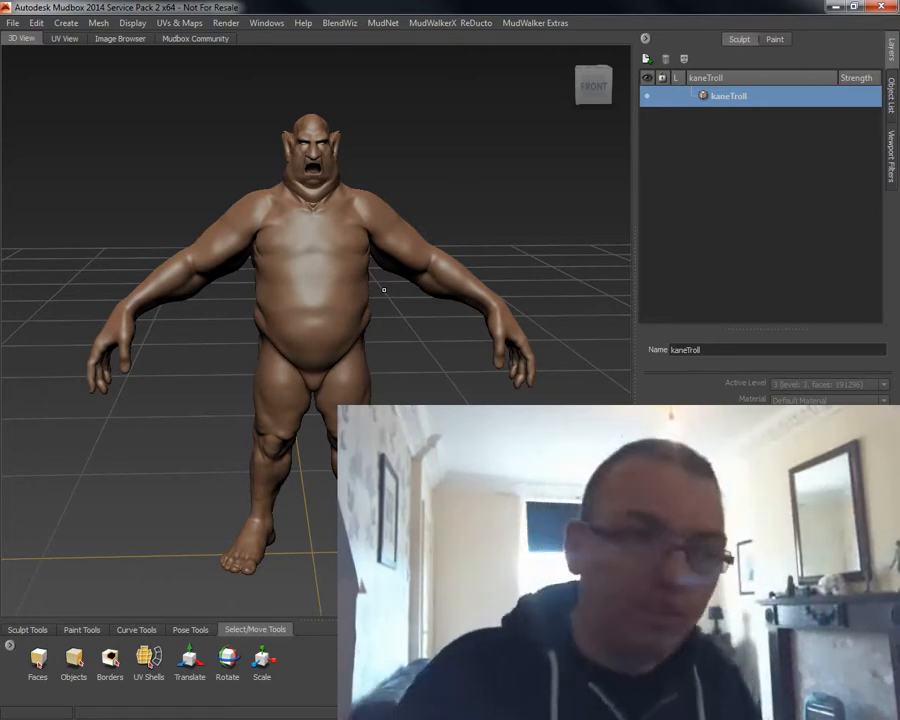
{"action": "mouse_move", "coordinate": [492, 177]}
{"action": "left_mouse_down", "text": "alt"}
{"action": "mouse_move", "coordinate": [487, 190]}
{"action": "mouse_move", "coordinate": [489, 178]}
{"action": "left_mouse_up", "text": "alt"}
{"action": "right_click_drag", "start_coordinate": [489, 179], "coordinate": [438, 164], "text": "alt"}
{"action": "left_click_drag", "start_coordinate": [277, 315], "coordinate": [412, 243], "text": "alt"}
{"action": "right_click_drag", "start_coordinate": [412, 243], "coordinate": [398, 210], "text": "alt"}
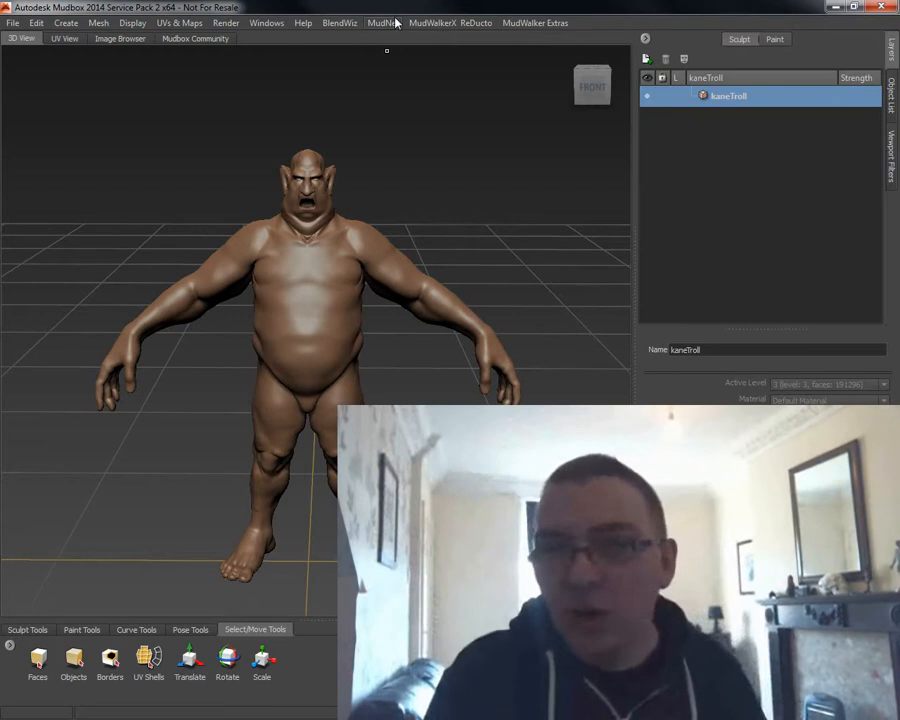
{"action": "left_click", "coordinate": [397, 22]}
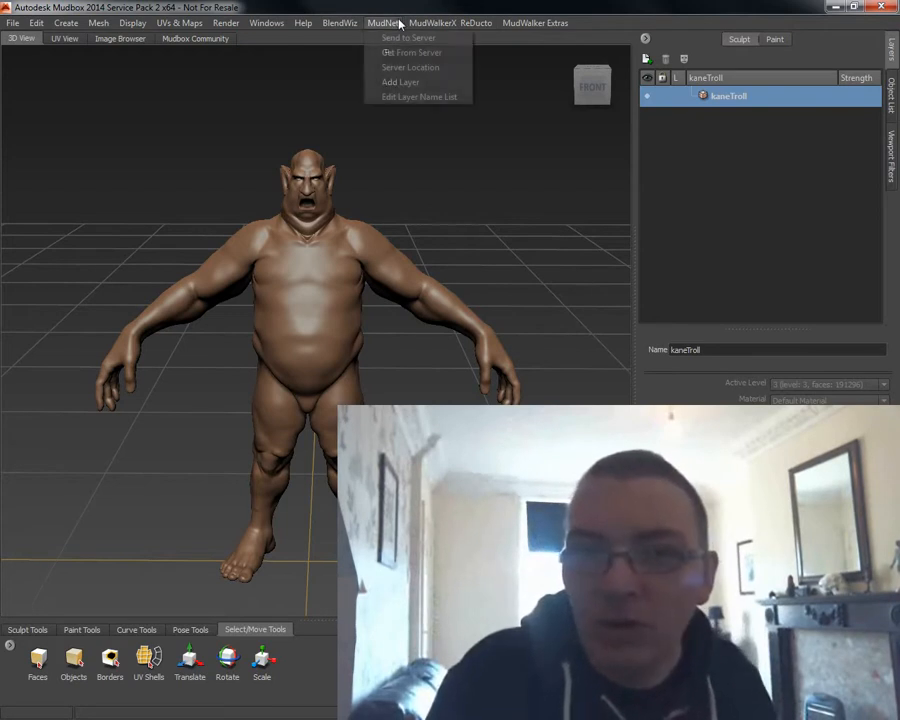
{"action": "left_click", "coordinate": [400, 24]}
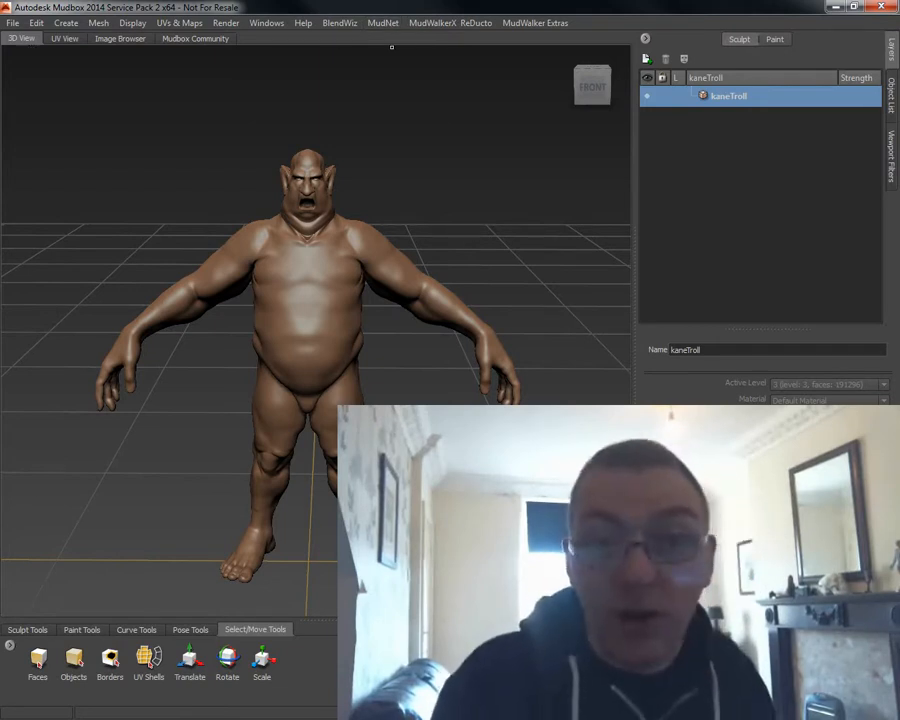
- Open the MudNet server location file, review the network path stored in it, and close it without editing
{"action": "left_click", "coordinate": [383, 23]}
{"action": "left_click", "coordinate": [405, 66]}
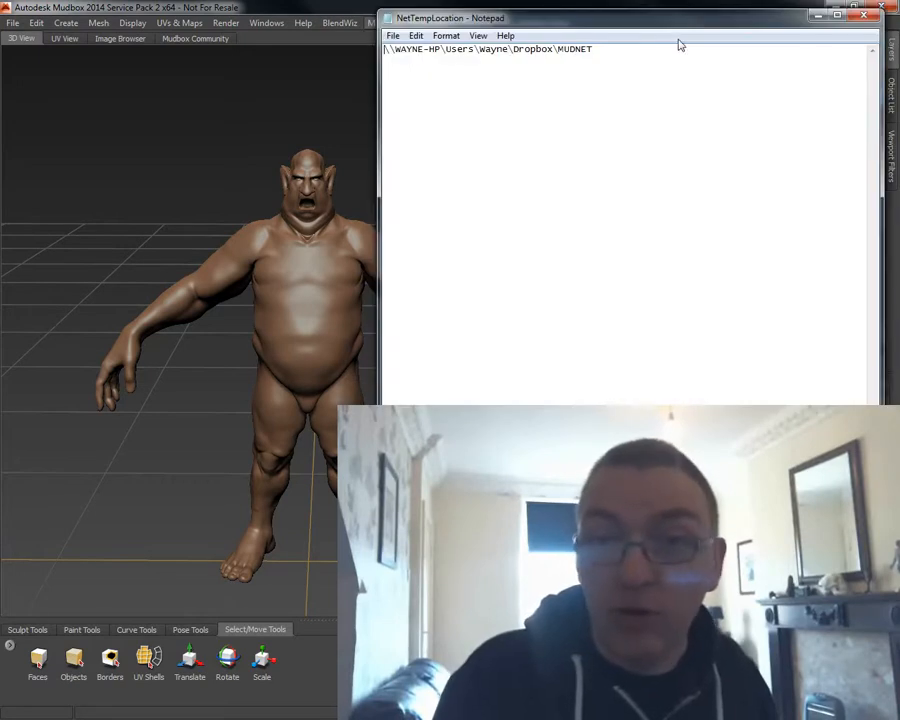
{"action": "left_click_drag", "start_coordinate": [630, 20], "coordinate": [390, 110]}
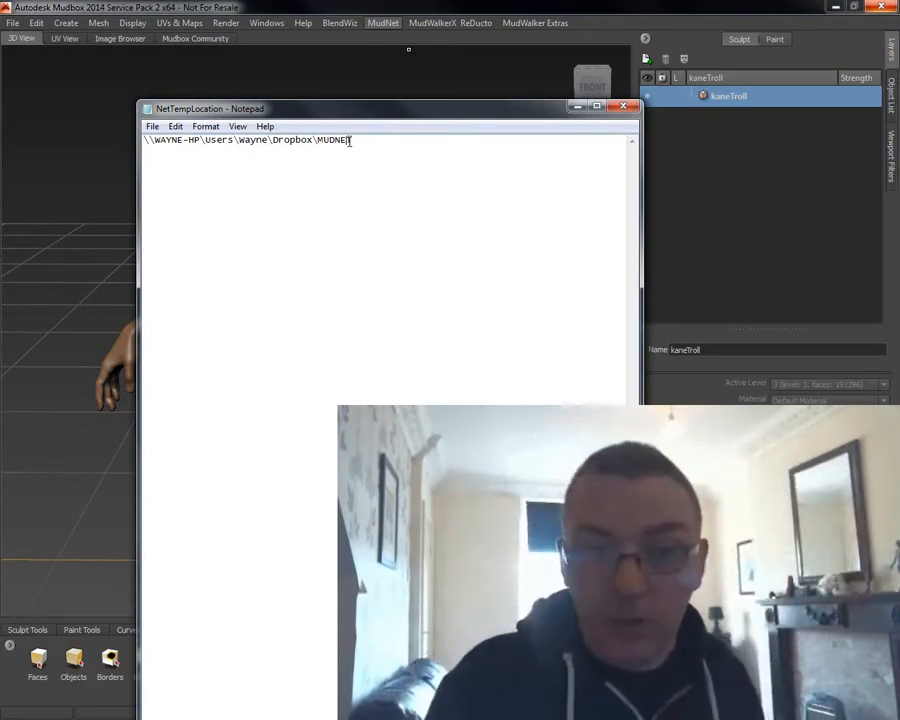
{"action": "left_click_drag", "start_coordinate": [350, 140], "coordinate": [316, 190]}
{"action": "left_click", "coordinate": [376, 215]}
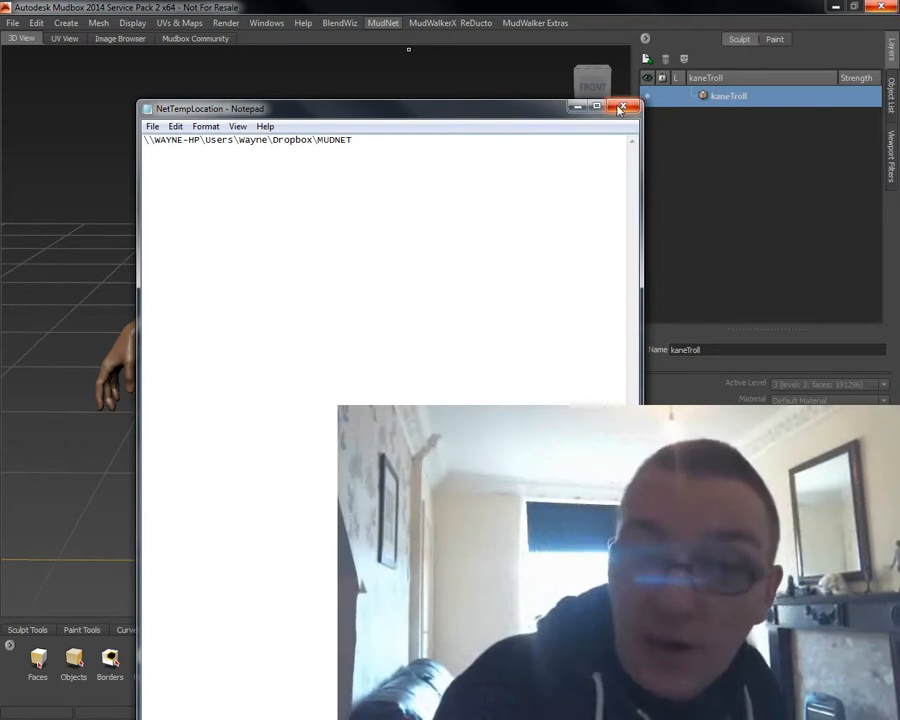
{"action": "key", "text": "ctrl+a"}
{"action": "left_click", "coordinate": [364, 140]}
{"action": "left_click_drag", "start_coordinate": [364, 140], "coordinate": [147, 143]}
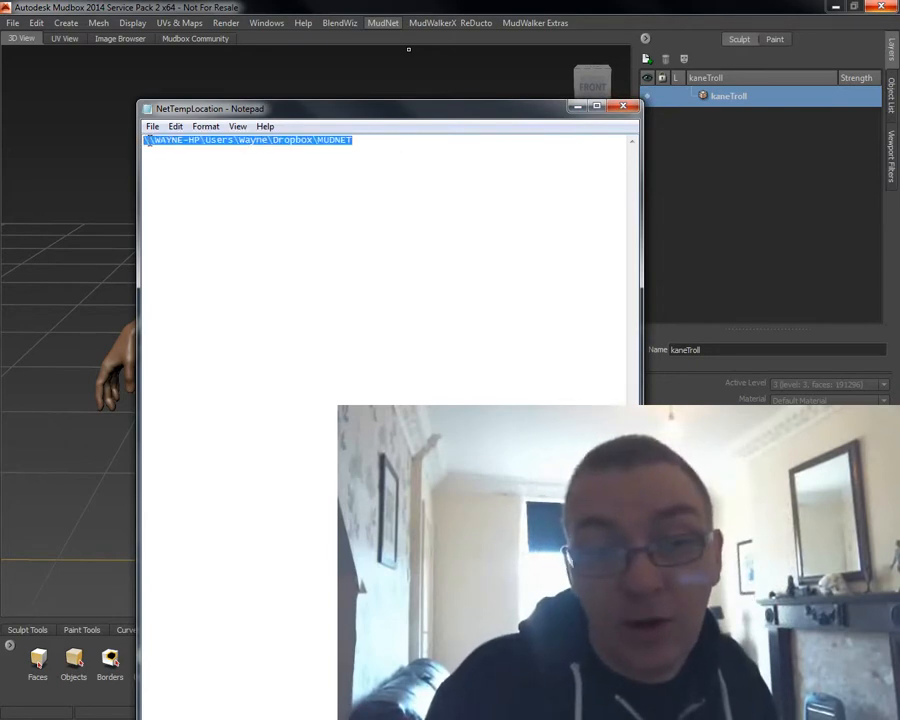
{"action": "left_click", "coordinate": [370, 142]}
{"action": "left_click_drag", "start_coordinate": [370, 142], "coordinate": [147, 141]}
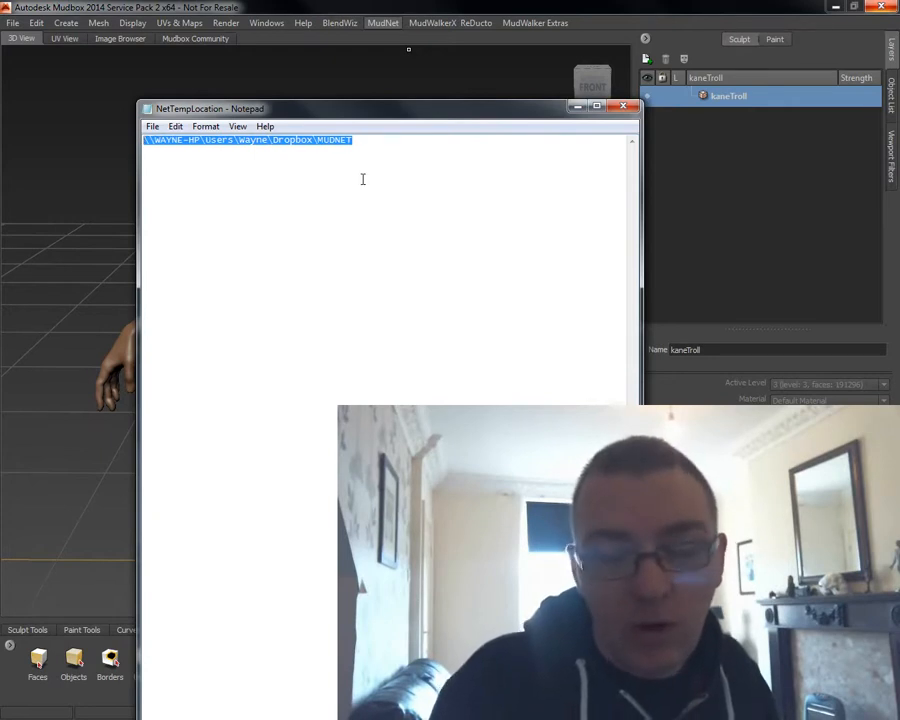
{"action": "left_click", "coordinate": [612, 108]}
- Check the contents of the shared MUDNET (Z:) network folder
{"action": "left_click_drag", "start_coordinate": [364, 186], "coordinate": [404, 172], "text": "alt"}
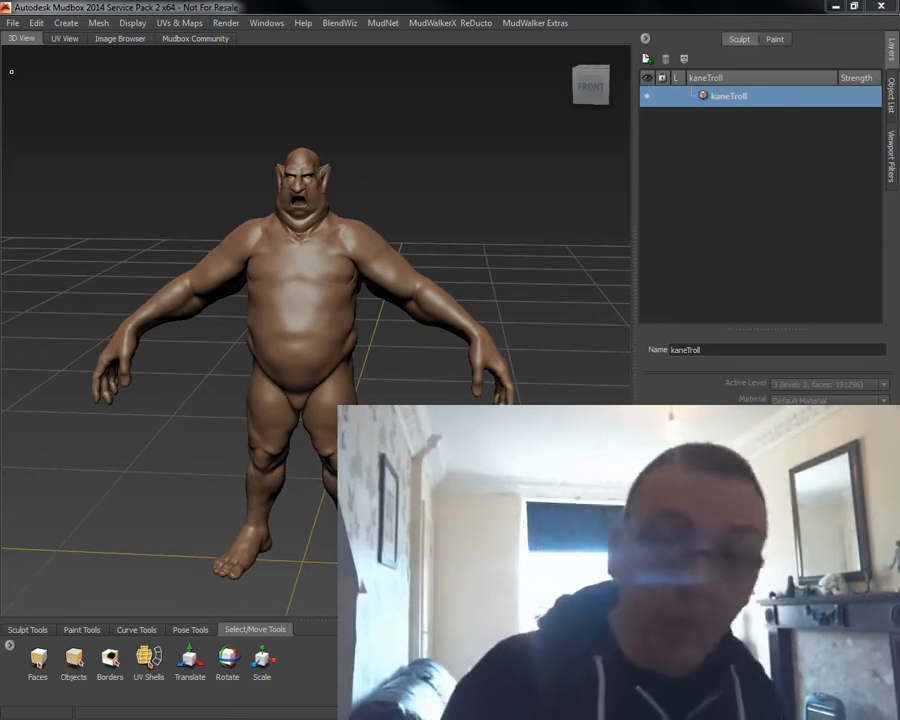
{"action": "left_click_drag", "start_coordinate": [2, 172], "coordinate": [486, 146]}
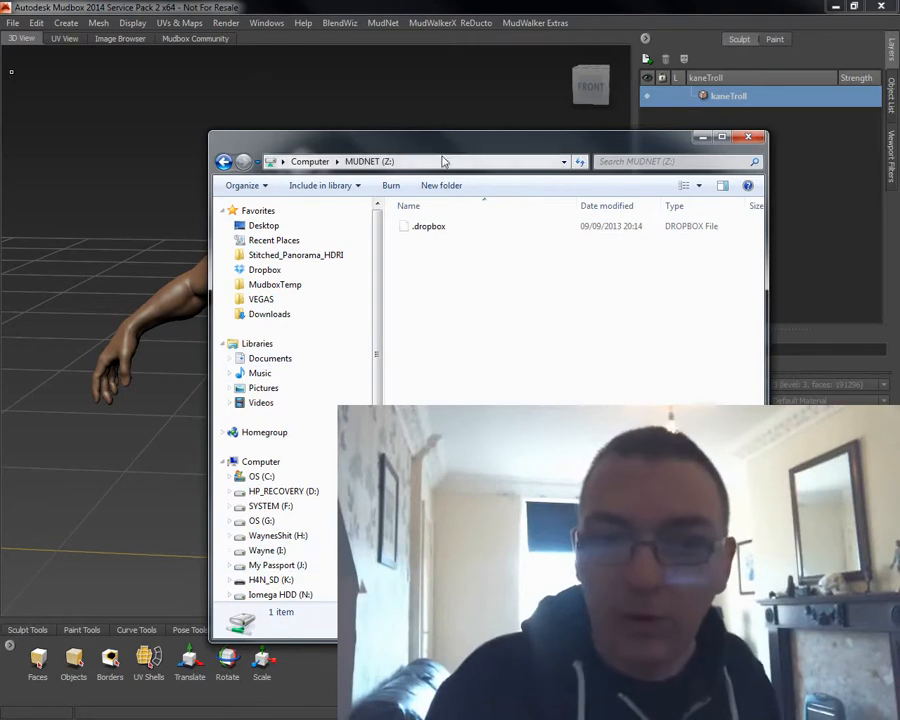
{"action": "left_click_drag", "start_coordinate": [440, 160], "coordinate": [0, 155]}
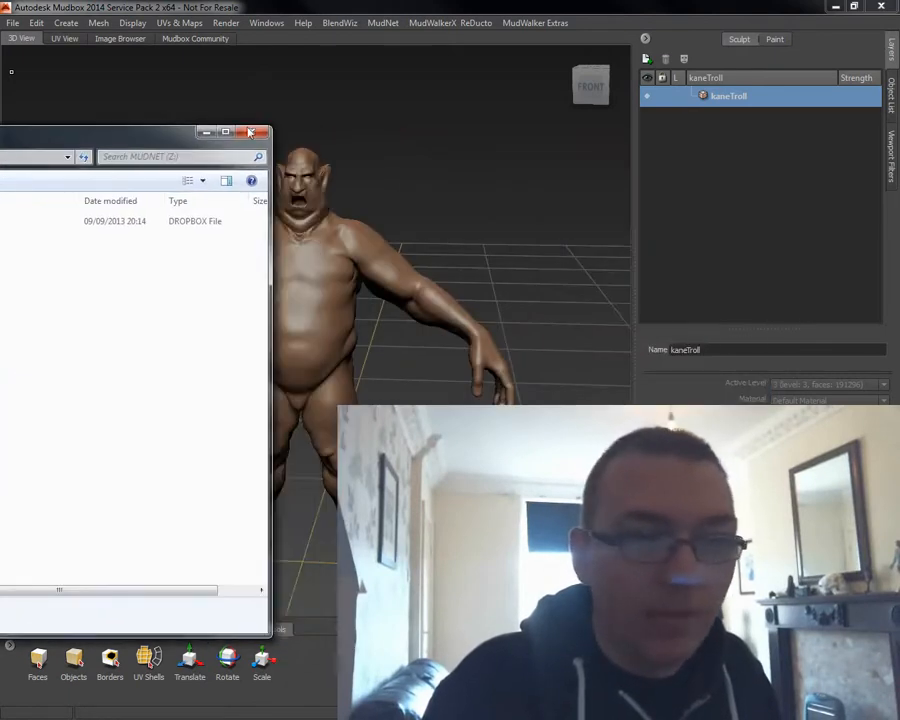
- Select the whole kaneTroll mesh and send it to the MudNet server
{"action": "left_click", "coordinate": [390, 7]}
{"action": "key", "text": "ctrl+a"}
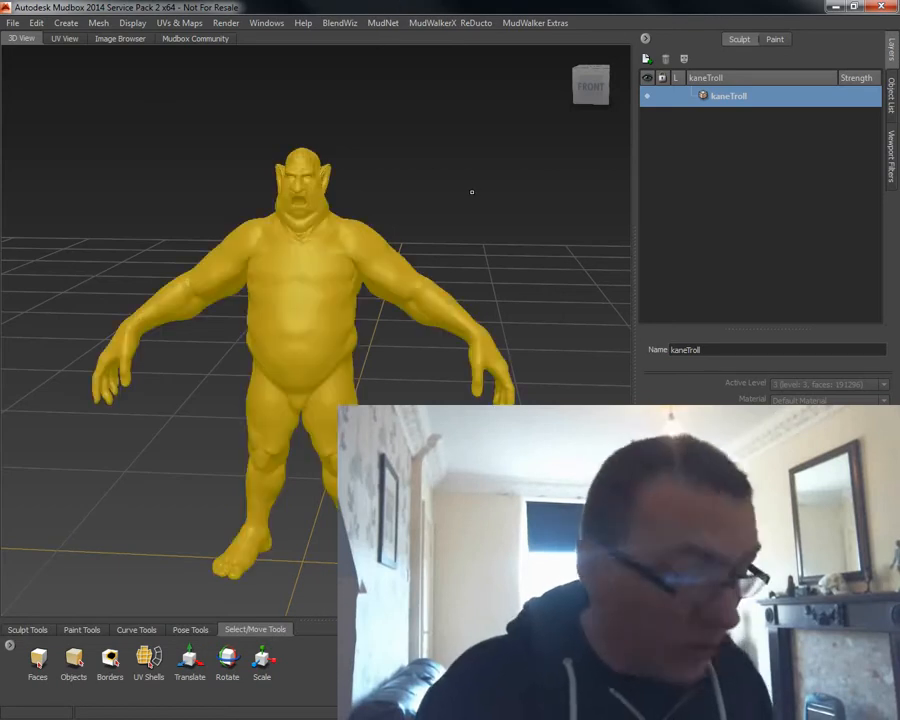
{"action": "left_click", "coordinate": [383, 22]}
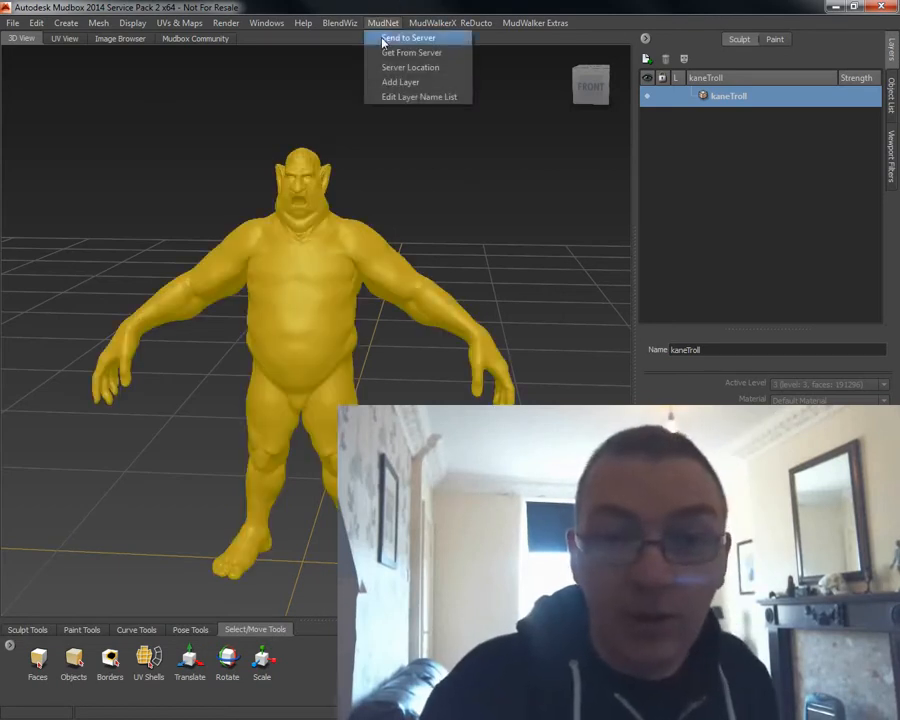
{"action": "left_click", "coordinate": [378, 38]}
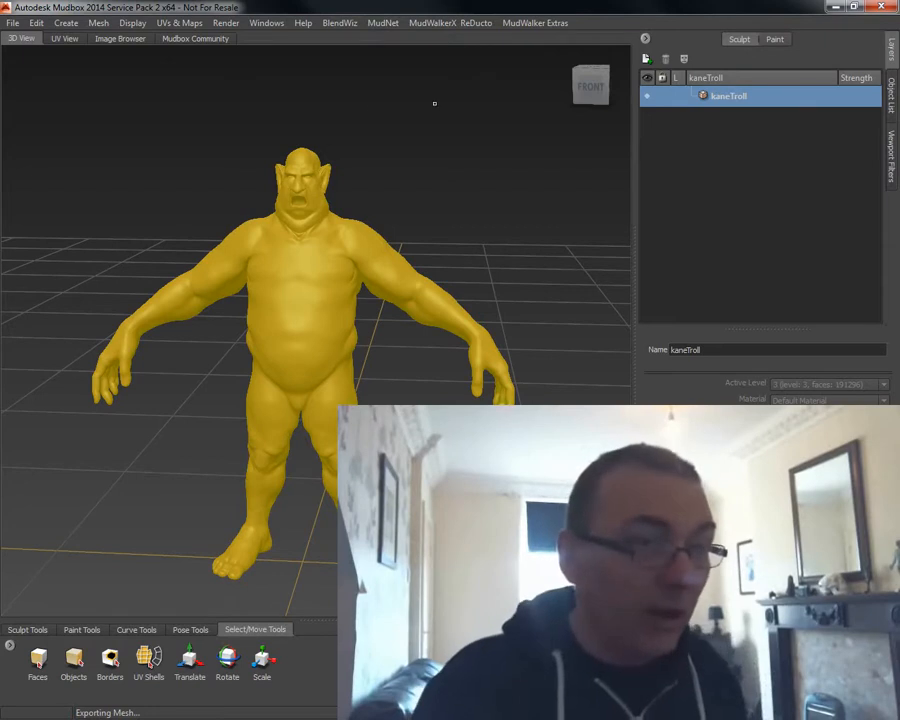
- Inspect the MUDNET (Z:) folder for the exported FBX file and move the folder window out of the way
{"action": "left_click_drag", "start_coordinate": [40, 140], "coordinate": [264, 142]}
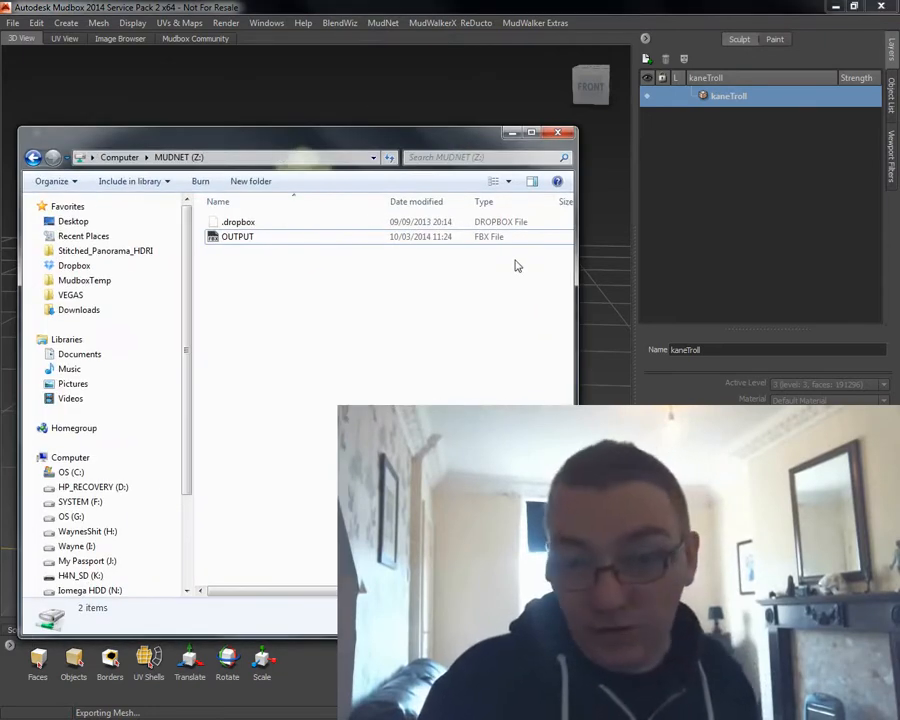
{"action": "left_click_drag", "start_coordinate": [350, 591], "coordinate": [204, 568]}
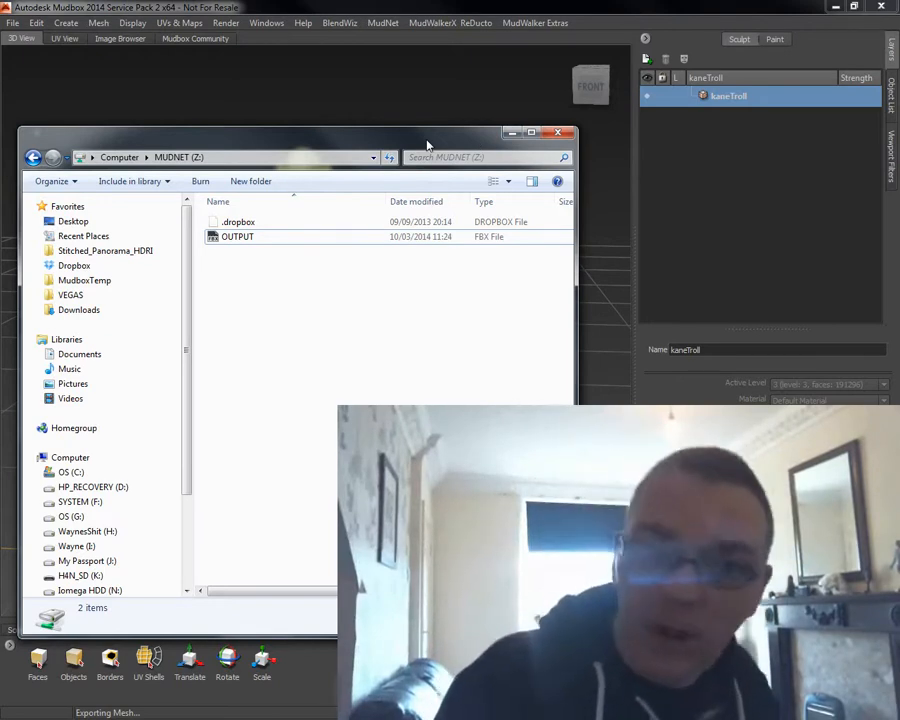
{"action": "left_click_drag", "start_coordinate": [426, 146], "coordinate": [0, 142]}
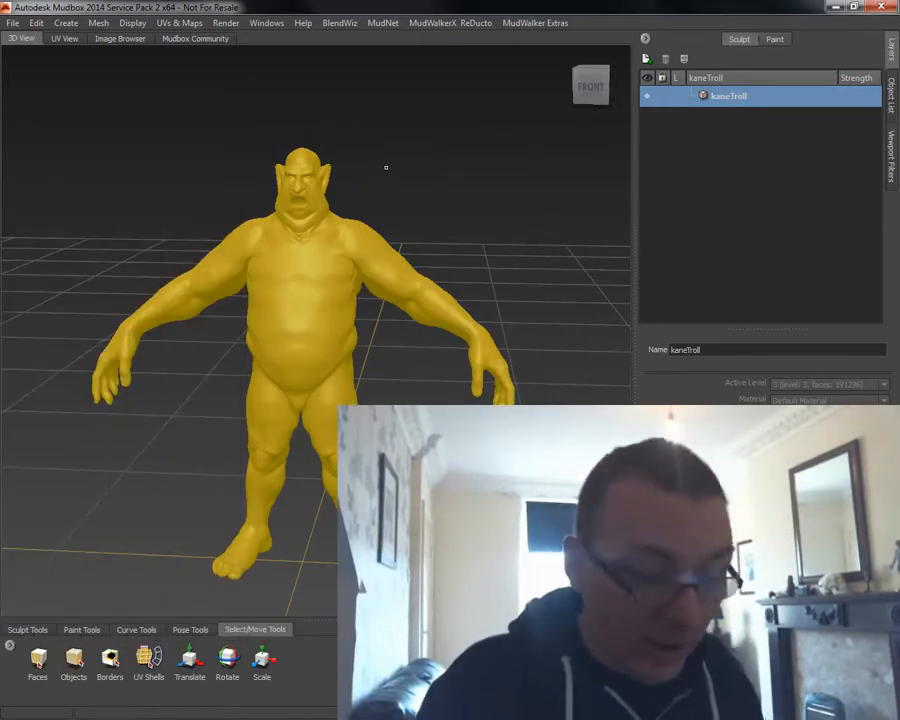
- Delete the kaneTroll mesh from the scene and bring it back from the MudNet server
{"action": "key", "text": "Delete"}
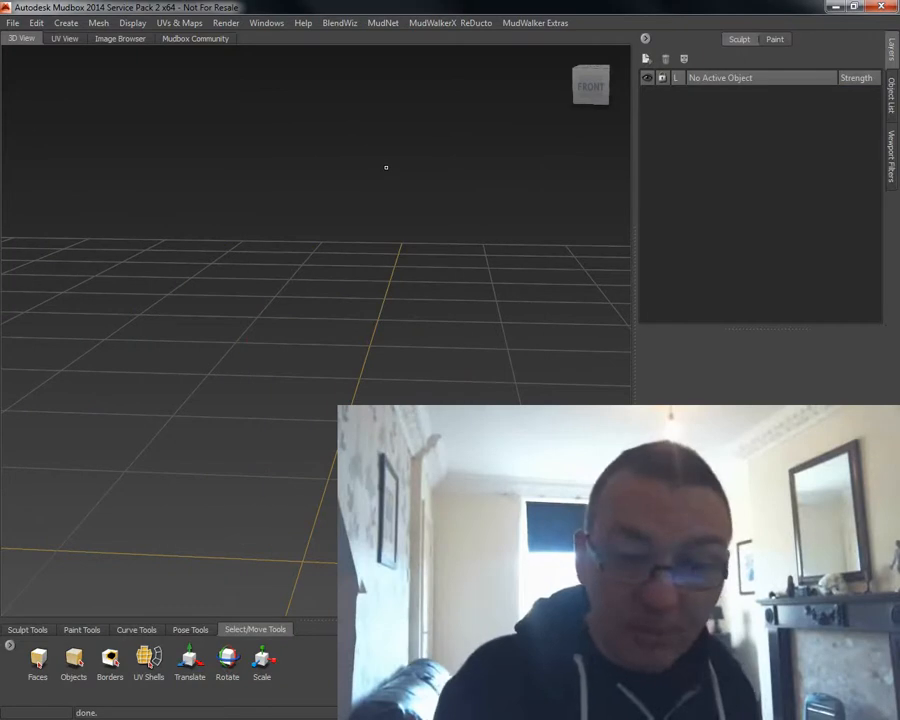
{"action": "left_click", "coordinate": [386, 24]}
{"action": "left_click", "coordinate": [392, 56]}
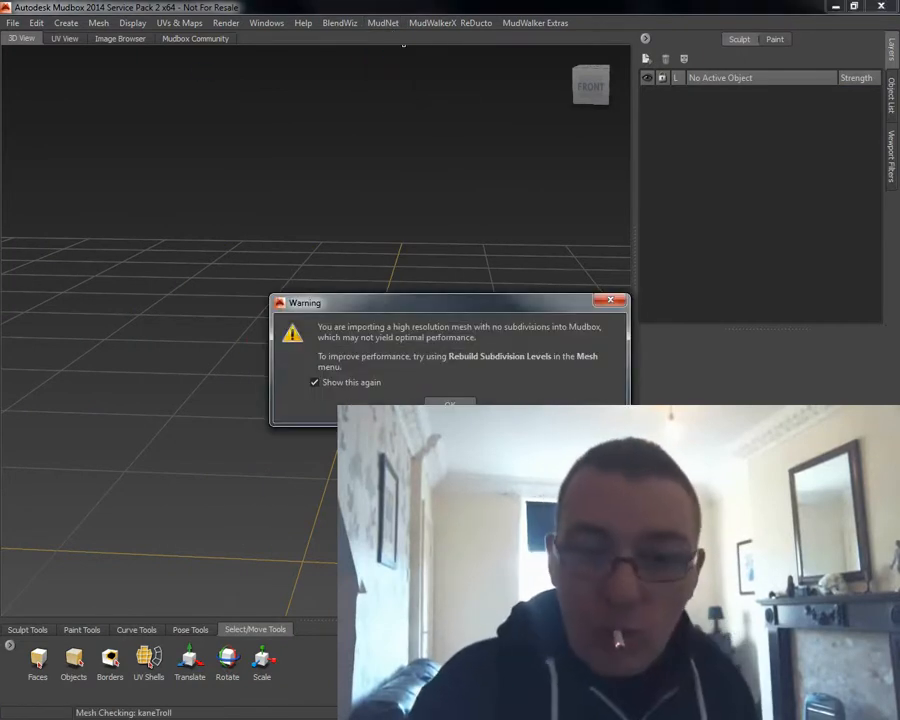
{"action": "key", "text": "Return"}
- Rebuild the subdivision levels of the imported kaneTroll mesh
{"action": "left_click_drag", "start_coordinate": [470, 317], "coordinate": [340, 300], "text": "alt"}
{"action": "right_click_drag", "start_coordinate": [340, 300], "coordinate": [370, 330], "text": "alt"}
{"action": "left_click_drag", "start_coordinate": [350, 335], "coordinate": [364, 396], "text": "alt"}
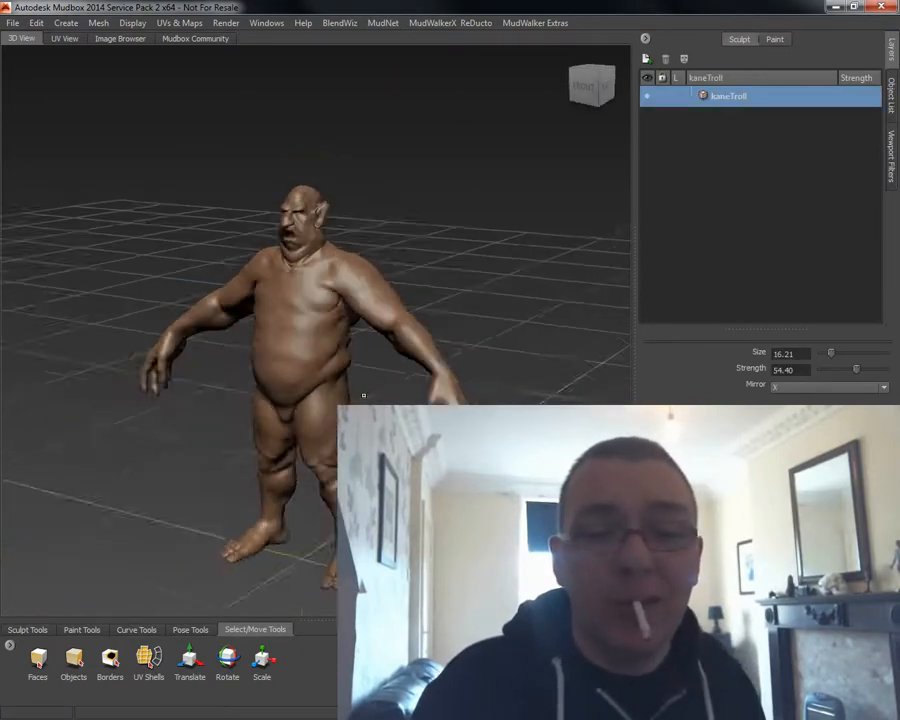
{"action": "right_click_drag", "start_coordinate": [364, 396], "coordinate": [203, 117], "text": "alt"}
{"action": "left_click", "coordinate": [98, 22]}
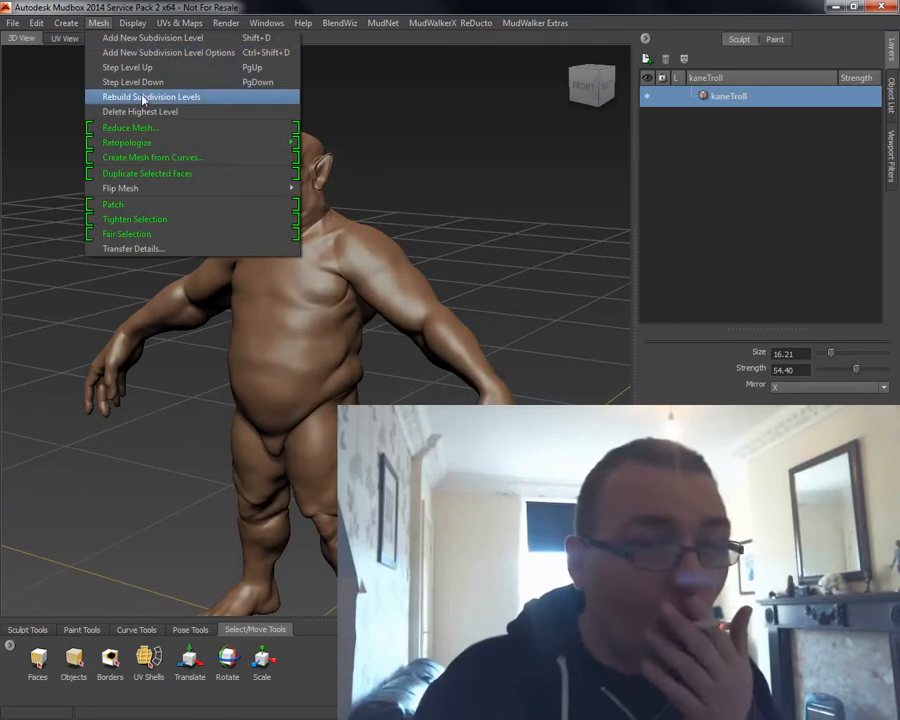
{"action": "left_click", "coordinate": [125, 83]}
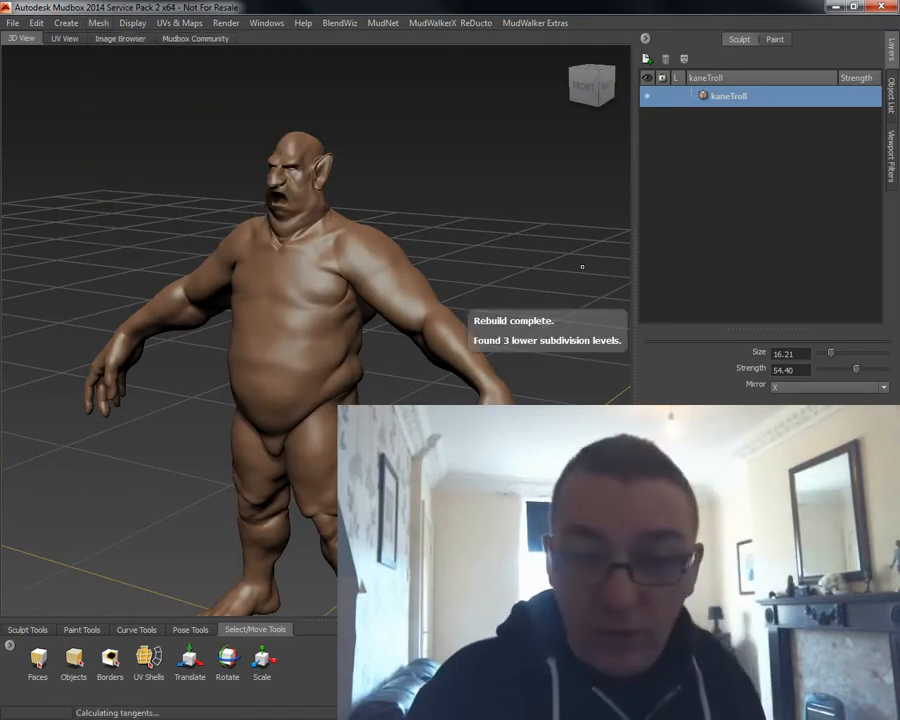
- Step the troll down through three subdivision levels and back up to the highest to check the rebuild
{"action": "left_click_drag", "start_coordinate": [546, 290], "coordinate": [522, 237], "text": "alt"}
{"action": "middle_click_drag", "start_coordinate": [522, 237], "coordinate": [503, 198], "text": "alt"}
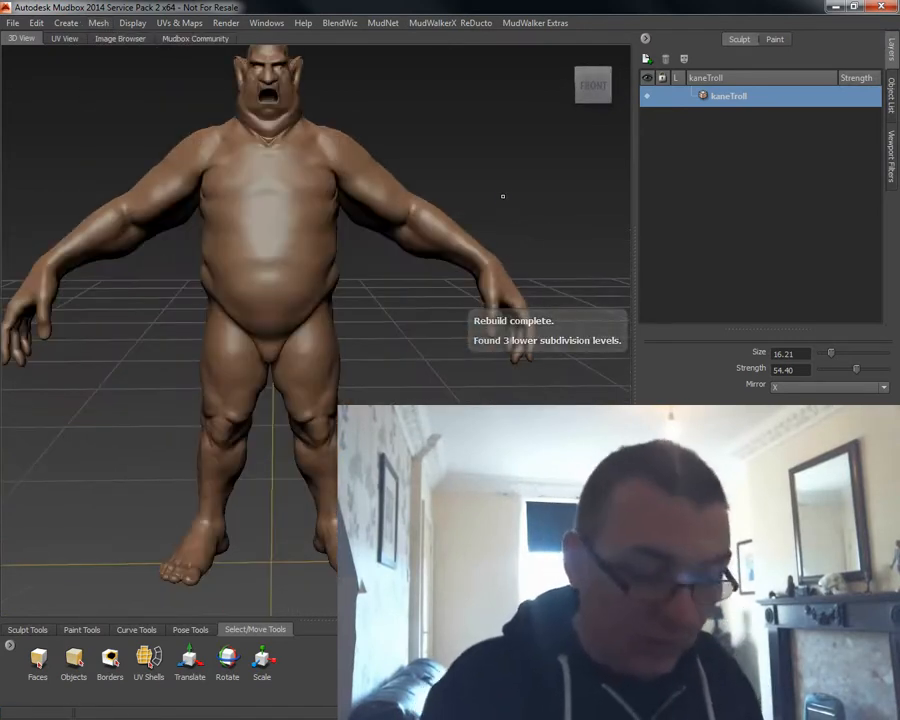
{"action": "key", "text": "Page_Down"}
{"action": "key", "text": "Page_Down"}
{"action": "key", "text": "Page_Down"}
{"action": "key", "text": "Page_Up"}
{"action": "key", "text": "Page_Up"}
{"action": "key", "text": "Page_Up"}
{"action": "left_click_drag", "start_coordinate": [526, 199], "coordinate": [425, 266], "text": "alt"}
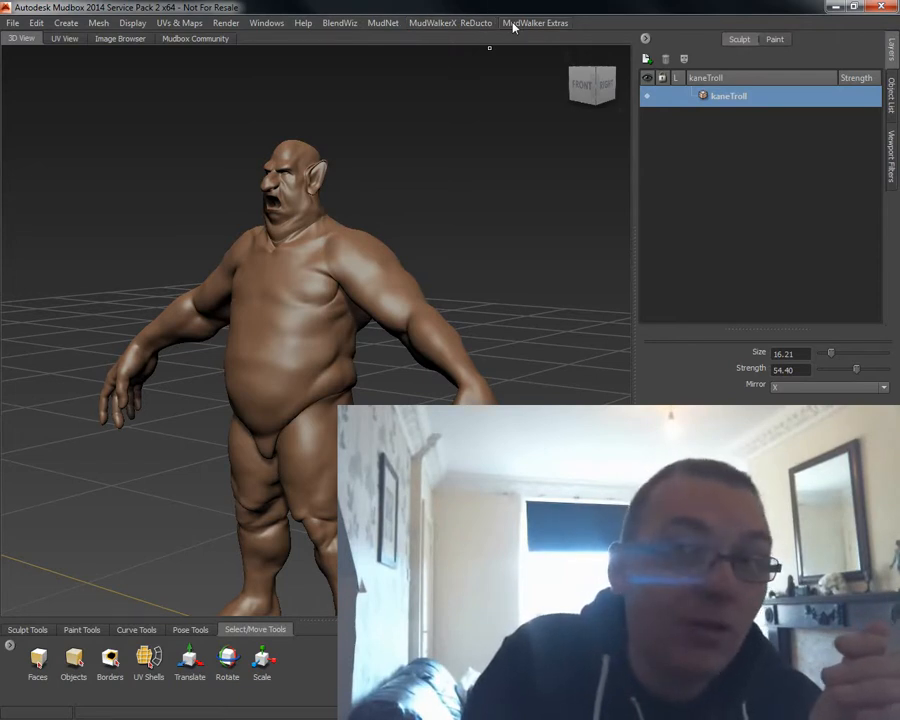
{"action": "left_click", "coordinate": [386, 23]}
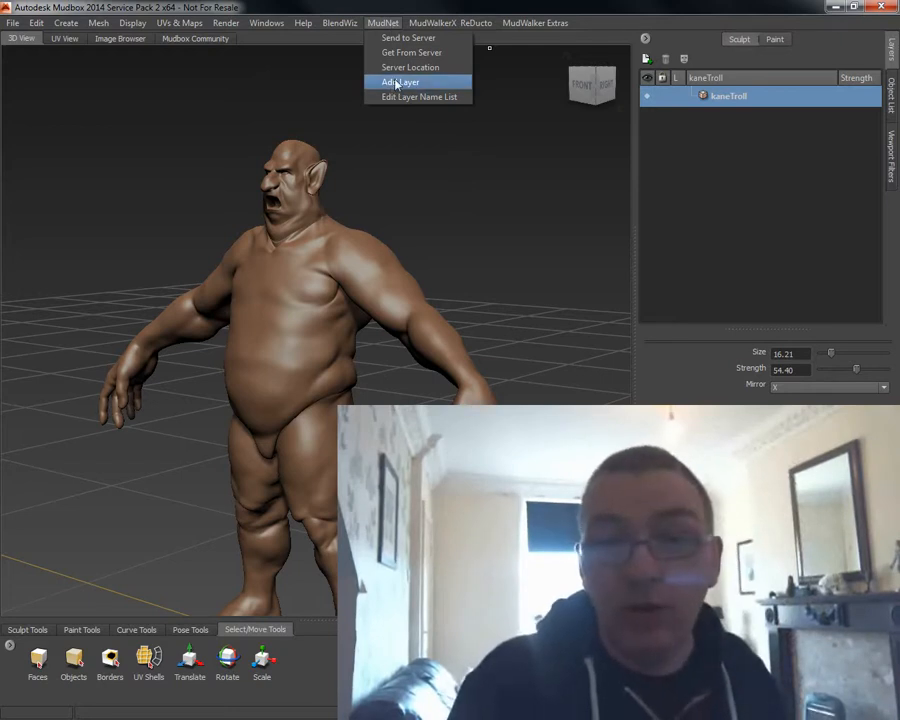
{"action": "left_click", "coordinate": [337, 22]}
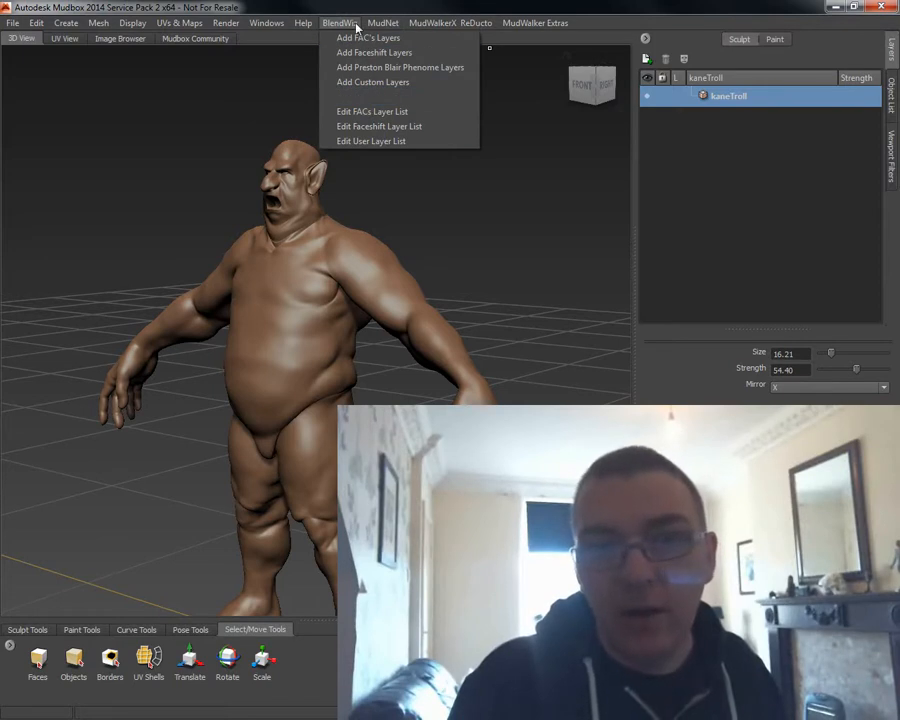
{"action": "mouse_move", "coordinate": [365, 27]}
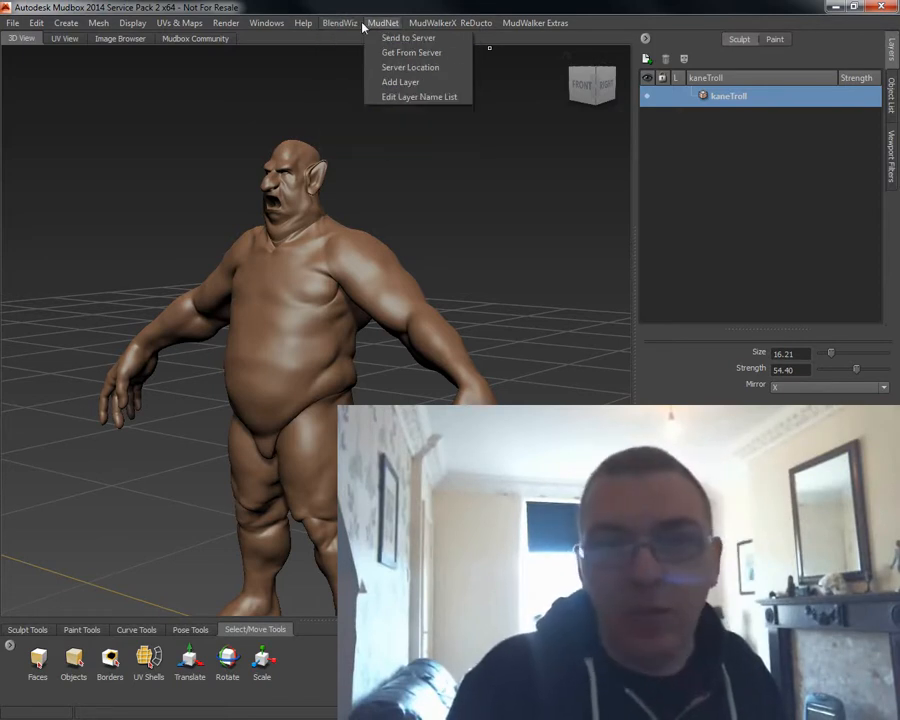
- Review the MudNet layer name list and add its named sculpt layers to the kaneTroll mesh
{"action": "left_click", "coordinate": [400, 97]}
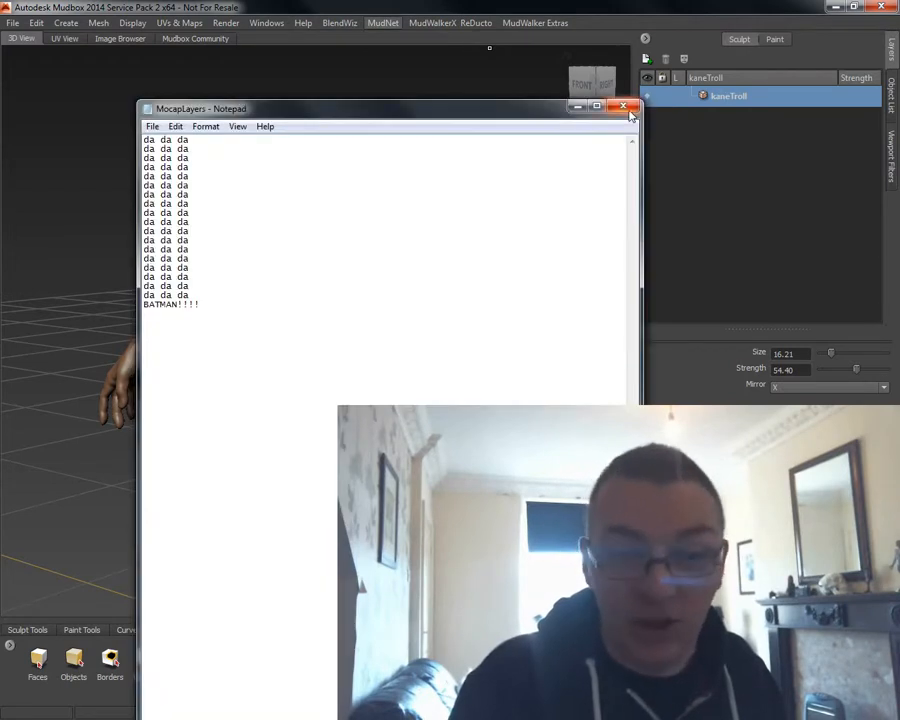
{"action": "left_click", "coordinate": [624, 107]}
{"action": "left_click", "coordinate": [382, 22]}
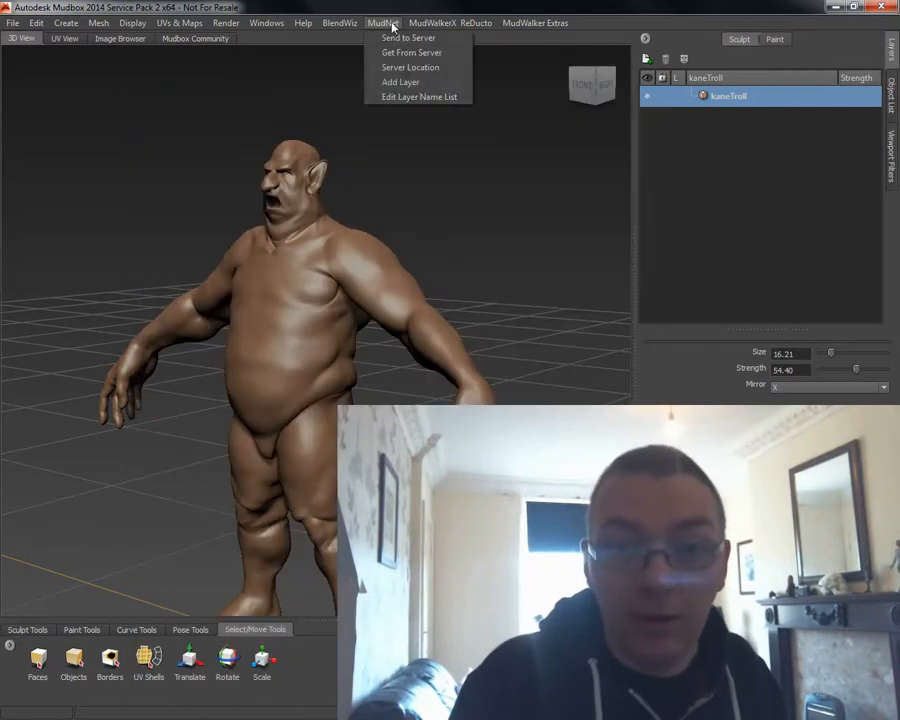
{"action": "left_click", "coordinate": [412, 86]}
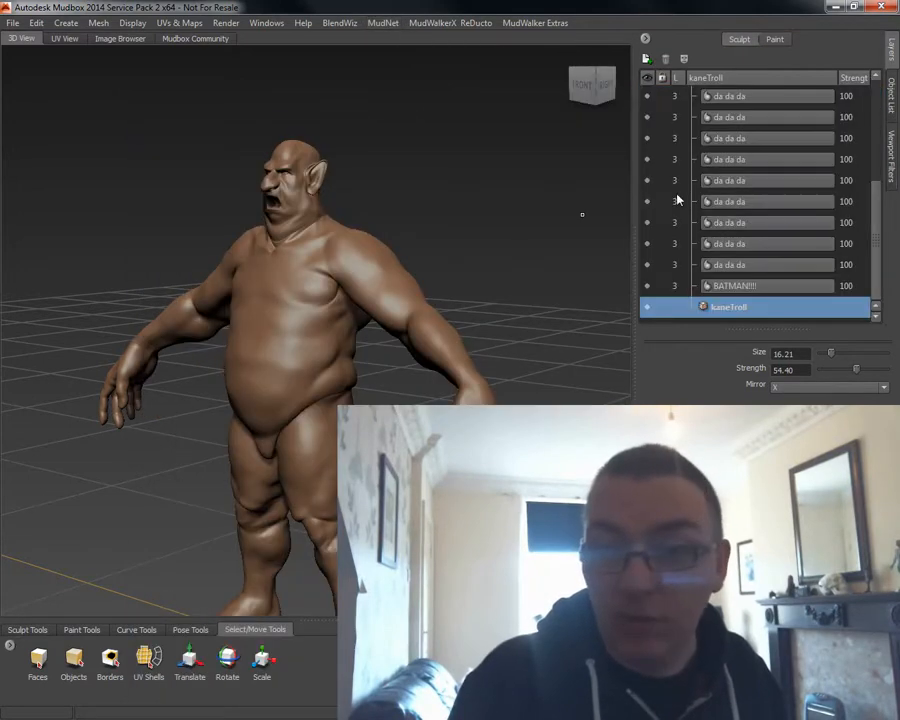
{"action": "left_click_drag", "start_coordinate": [874, 232], "coordinate": [872, 128]}
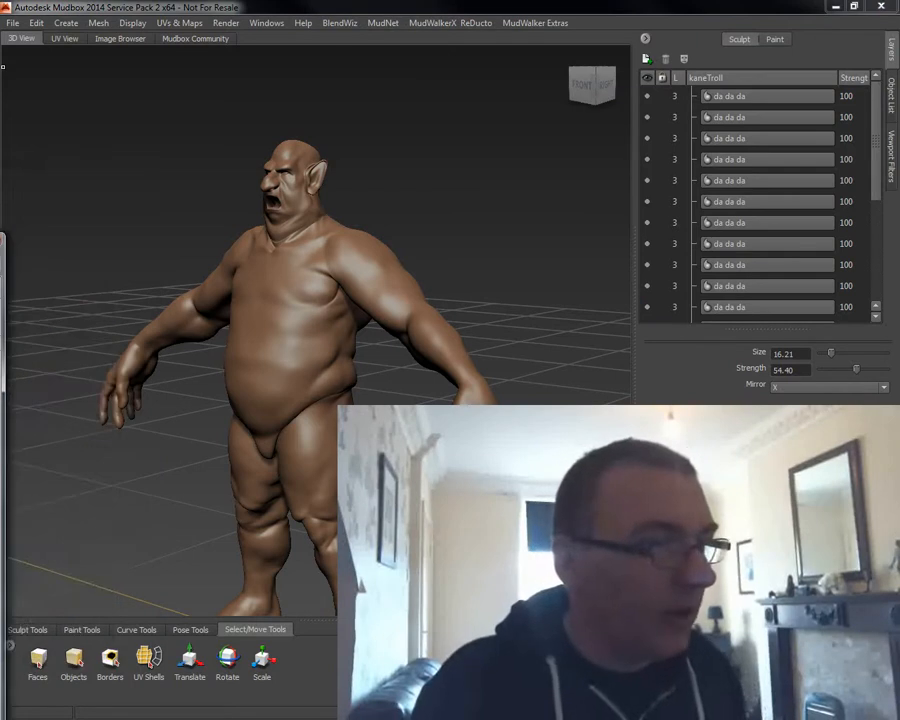
- Bring the MudWalkerX2\Mudbox2014 folder window into view and select the MudWalkerX.mp plugin file
{"action": "left_click_drag", "start_coordinate": [0, 90], "coordinate": [358, 122]}
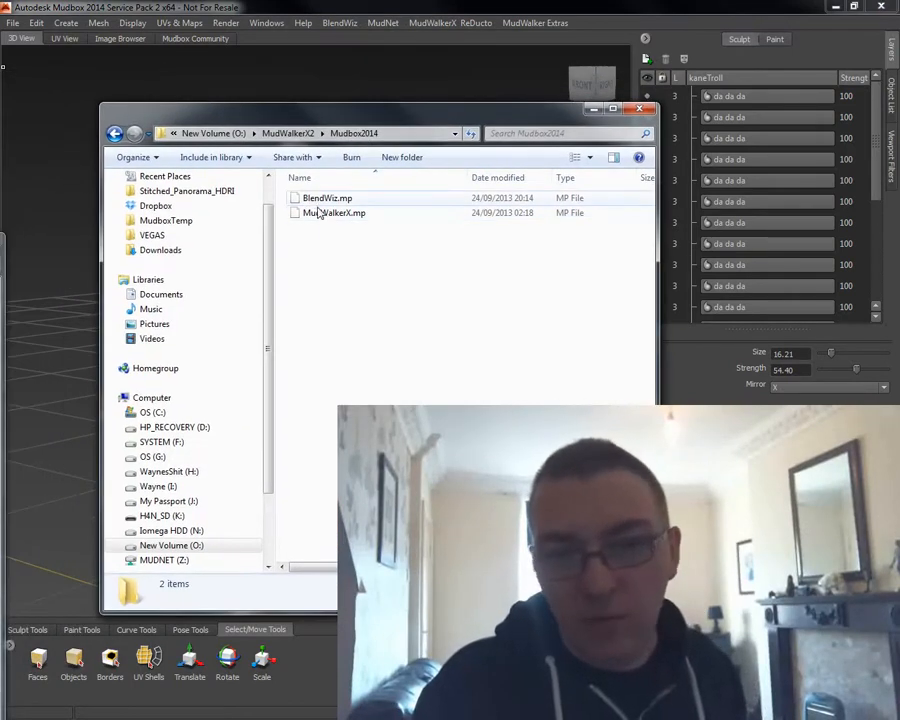
{"action": "left_click", "coordinate": [349, 214]}
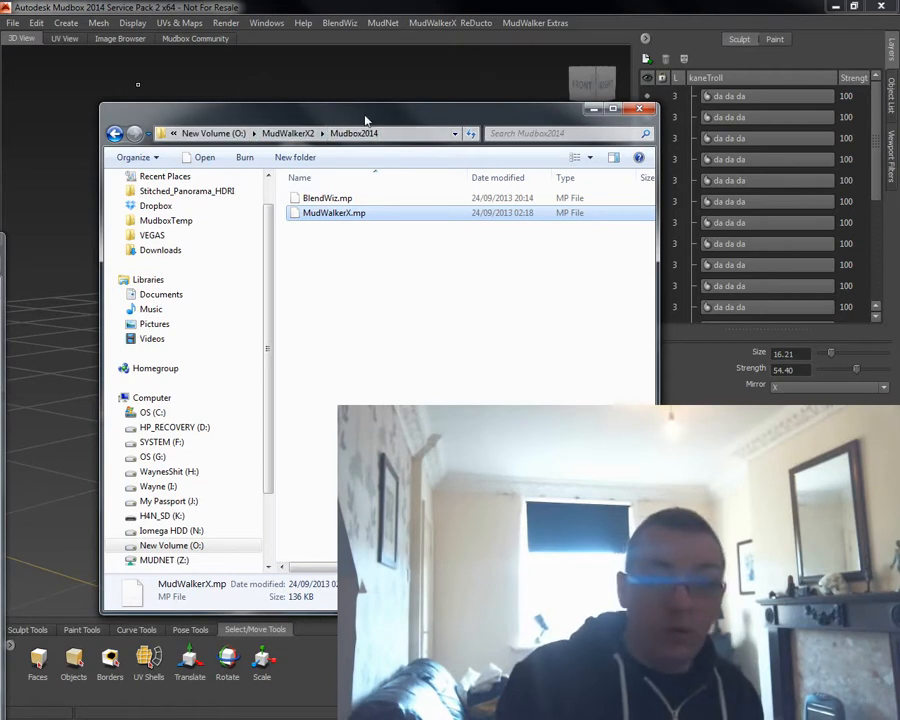
{"action": "left_click", "coordinate": [2, 243]}
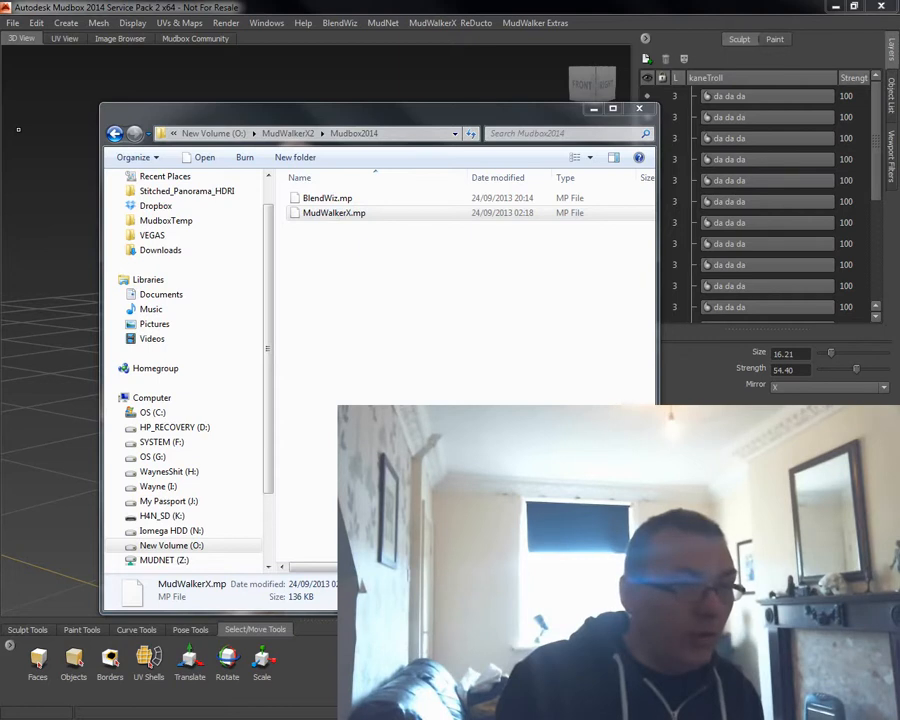
- Open the Mudbox 2014 plugins folder in Program Files, order it by date modified and select MudWalkerX.mp
{"action": "left_click_drag", "start_coordinate": [0, 76], "coordinate": [424, 54]}
{"action": "double_click", "coordinate": [424, 54]}
{"action": "scroll", "coordinate": [337, 406], "scroll_direction": "down", "scroll_amount": 1}
{"action": "scroll", "coordinate": [337, 406], "scroll_direction": "up", "scroll_amount": 1}
{"action": "double_click", "coordinate": [216, 414]}
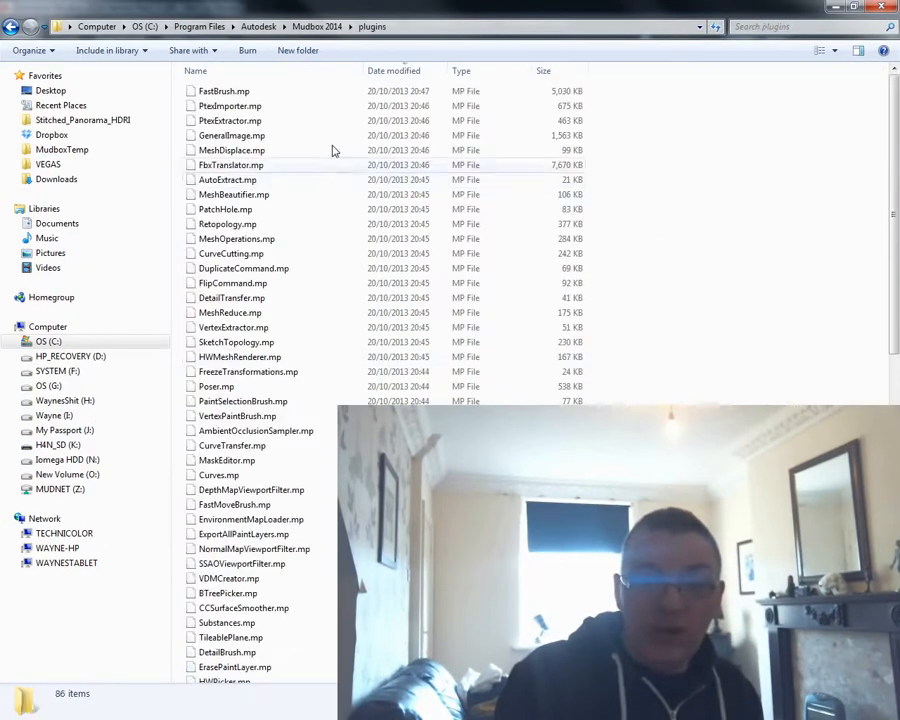
{"action": "left_click", "coordinate": [382, 72]}
{"action": "left_click", "coordinate": [267, 93]}
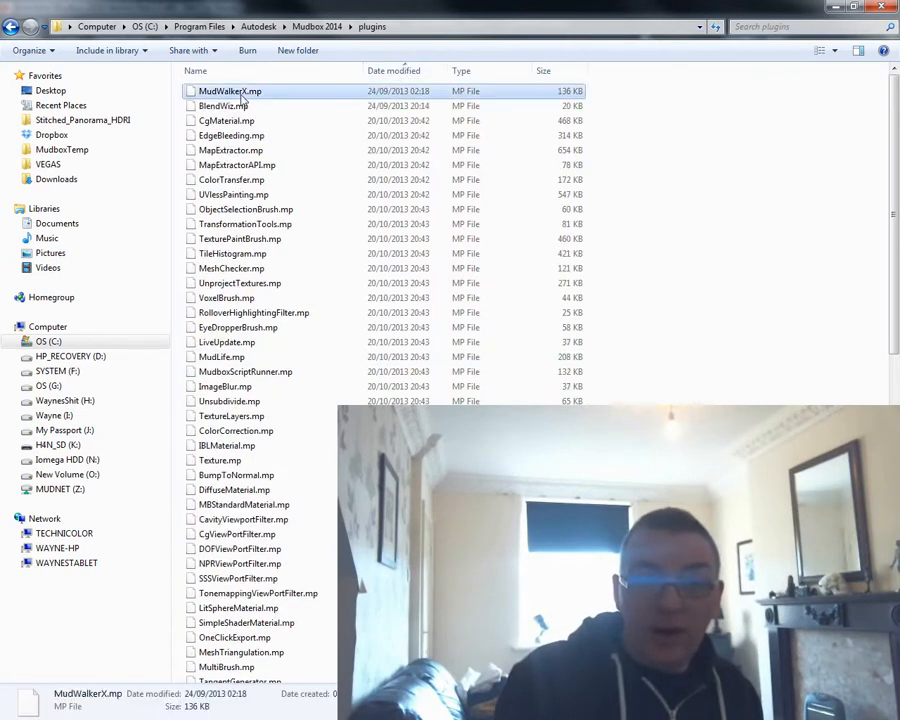
- Restore the plugins folder window to a smaller size over the Mudbox2014 folder and close it
{"action": "left_click_drag", "start_coordinate": [528, 9], "coordinate": [680, 210]}
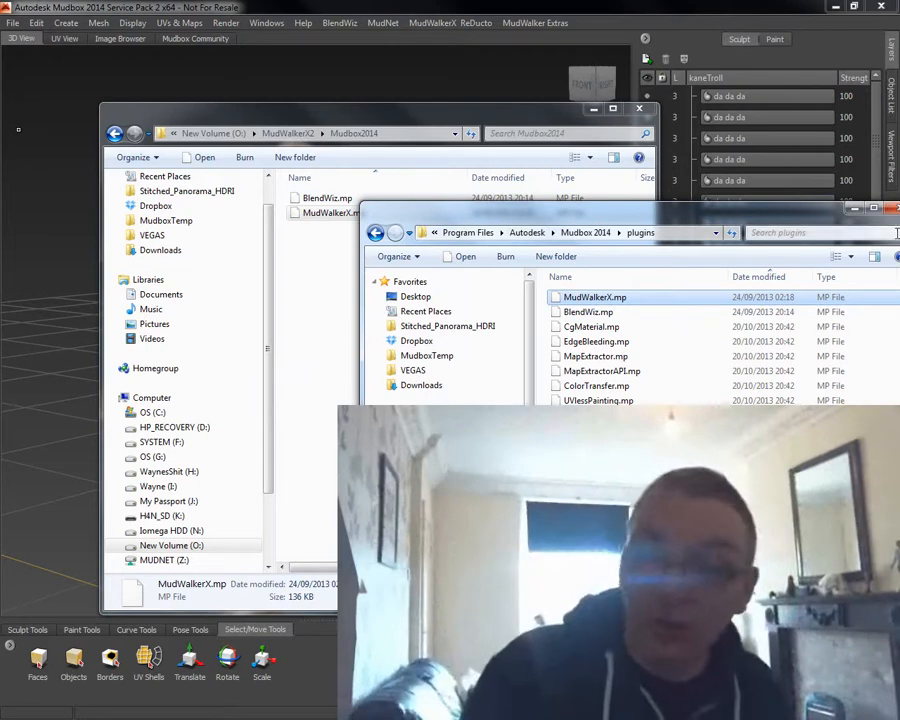
{"action": "left_click_drag", "start_coordinate": [845, 215], "coordinate": [791, 226]}
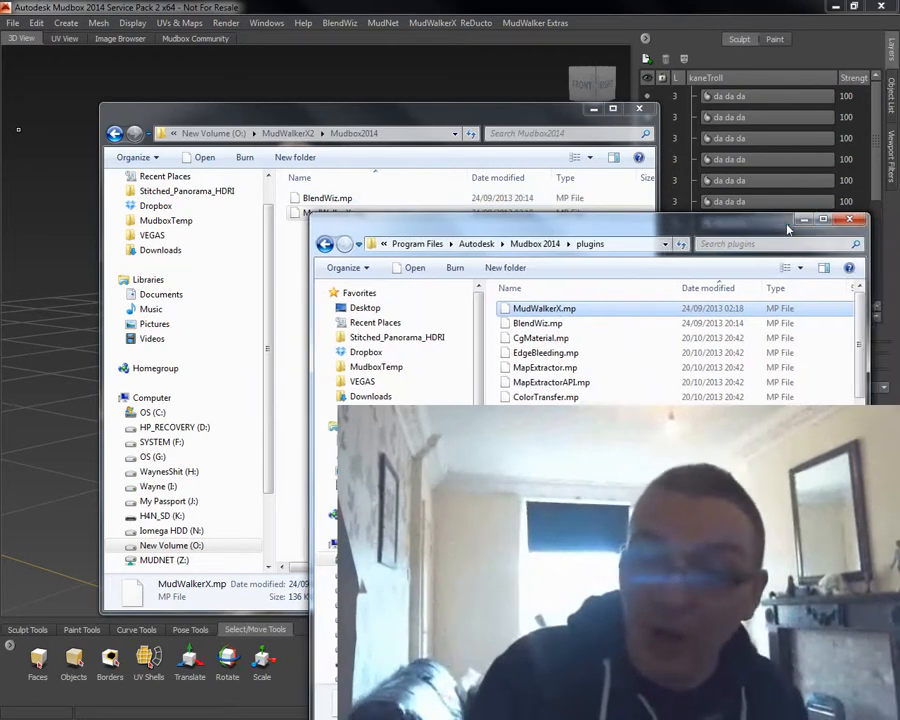
{"action": "left_click", "coordinate": [844, 222]}
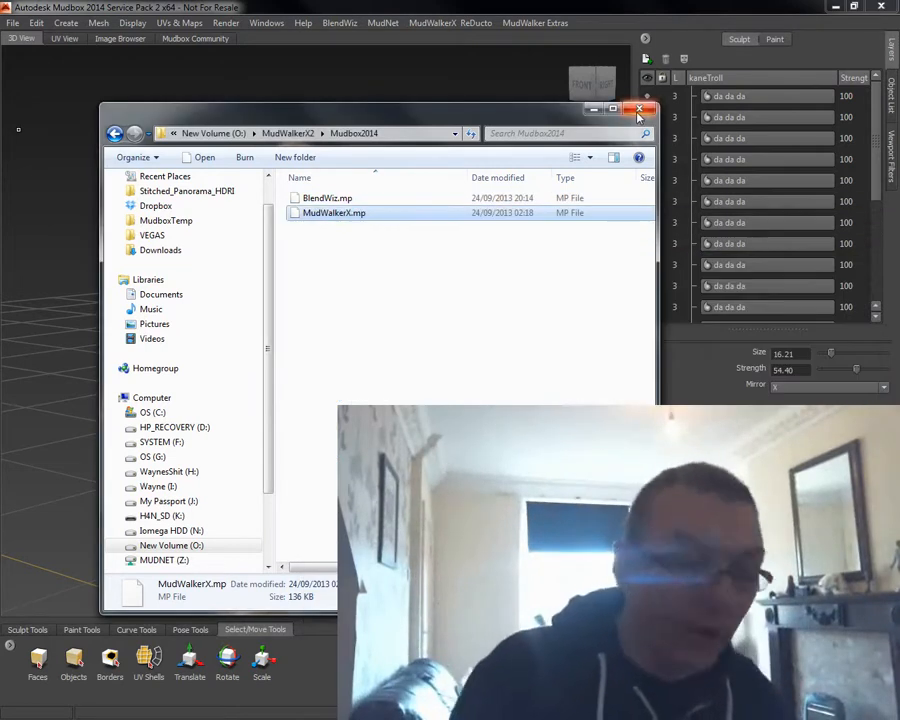